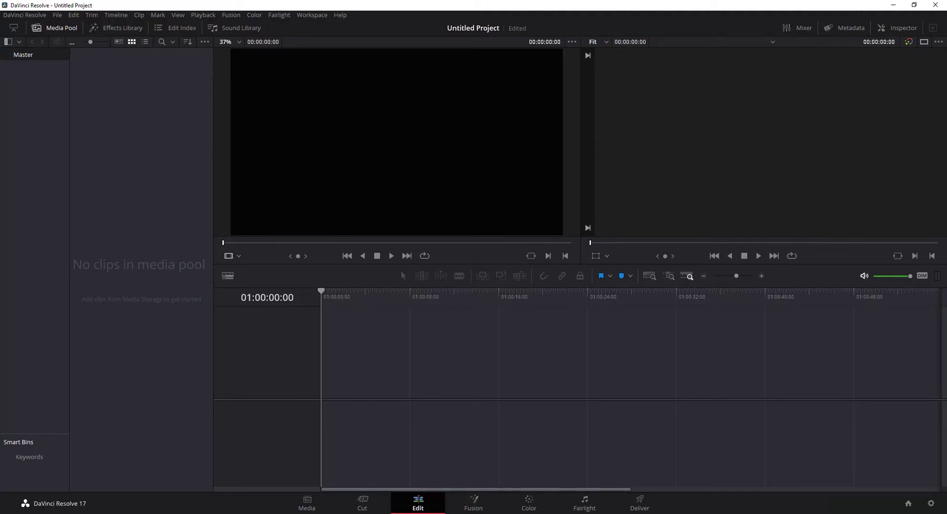
Import all 24 MtBaker_Snoqualmie_1 snow photos into the media pool as two sequences plus 0006snow.jpg
{"action": "key", "text": "alt+Tab"}
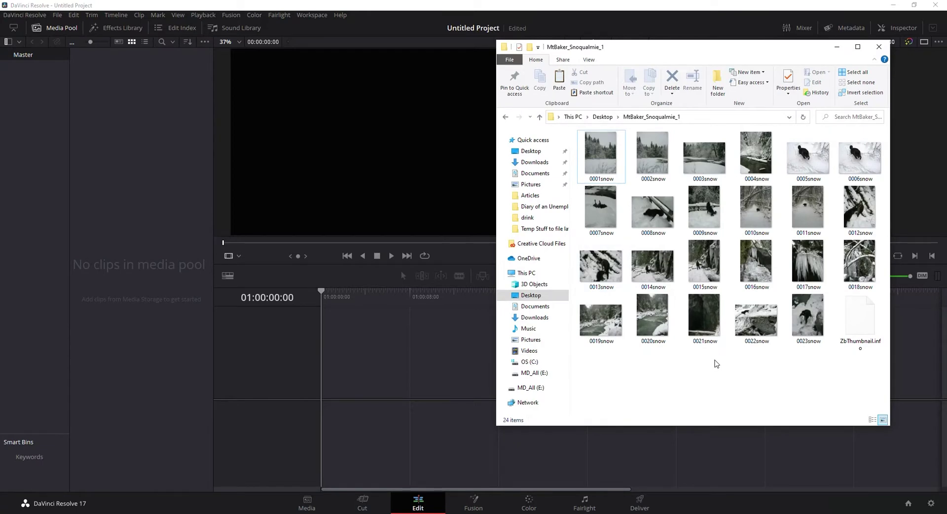
{"action": "key", "text": "ctrl+a"}
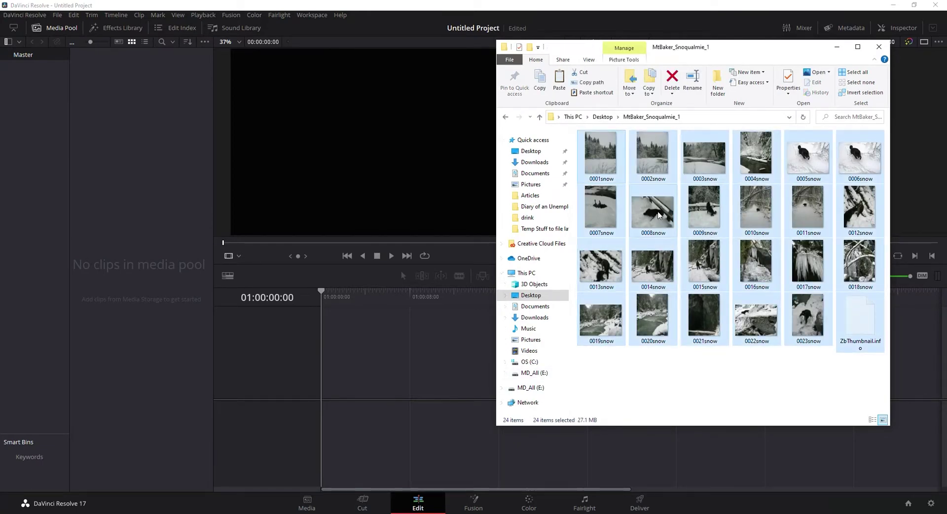
{"action": "left_click_drag", "start_coordinate": [661, 217], "coordinate": [137, 208]}
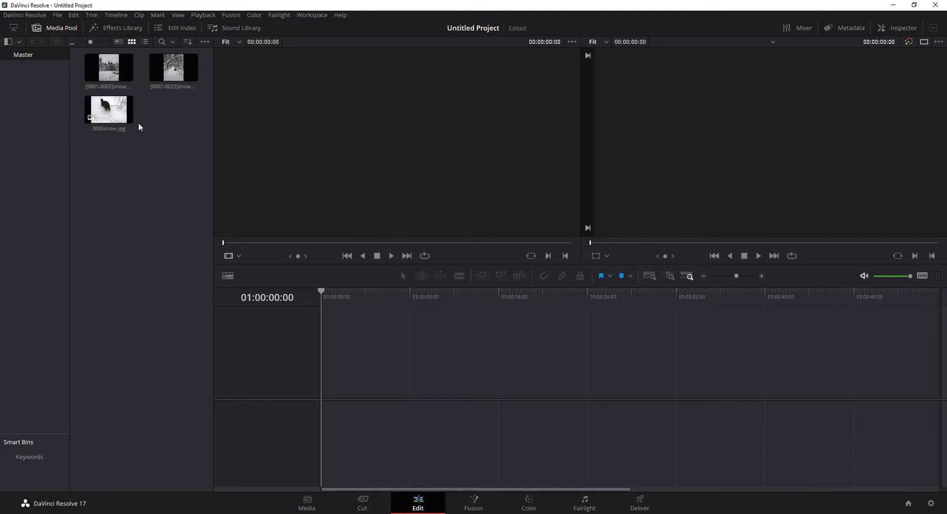
Preview the [0001-0005]snow.JPG image sequence in the source viewer
{"action": "left_click", "coordinate": [96, 81]}
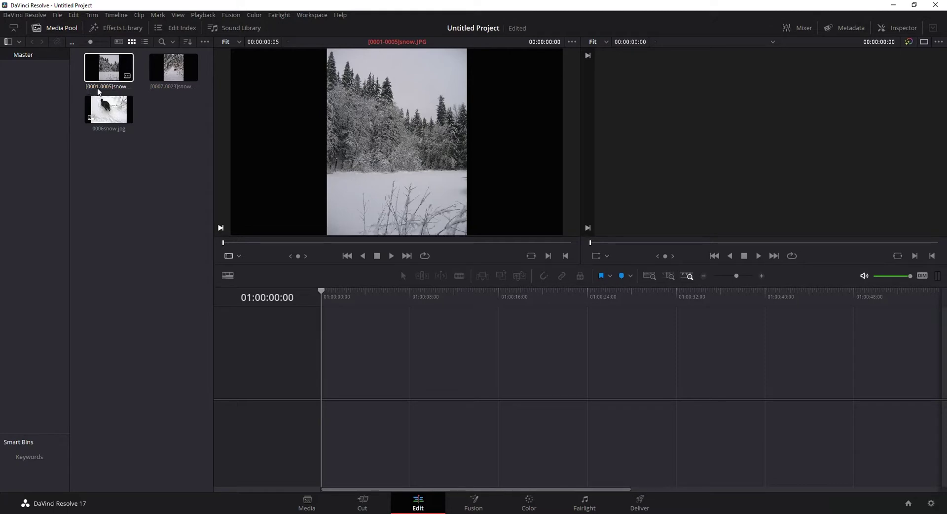
{"action": "left_click", "coordinate": [124, 153]}
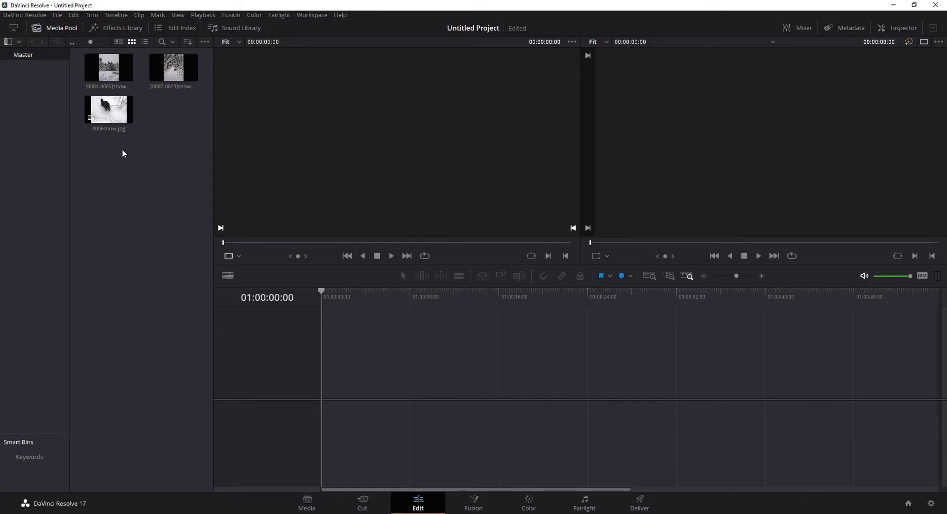
{"action": "left_click", "coordinate": [109, 69]}
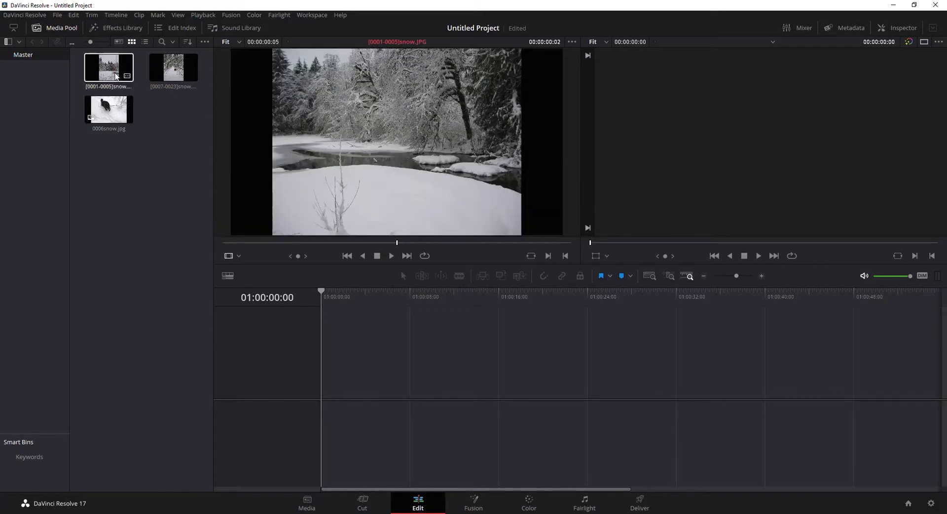
Drop the [0001-0005]snow sequence onto a new Timeline 1 and zoom in on it
{"action": "left_click_drag", "start_coordinate": [110, 72], "coordinate": [340, 379]}
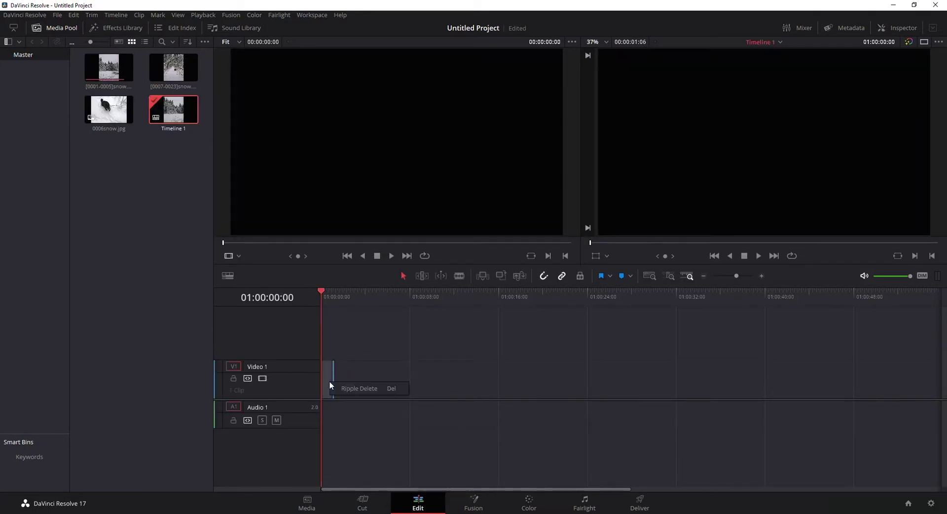
{"action": "left_click_drag", "start_coordinate": [736, 276], "coordinate": [751, 275]}
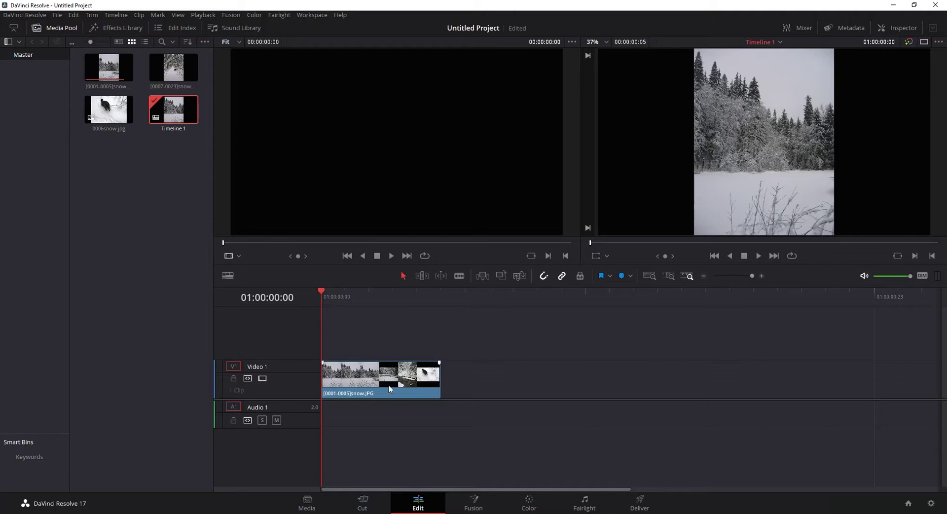
{"action": "left_click", "coordinate": [440, 413]}
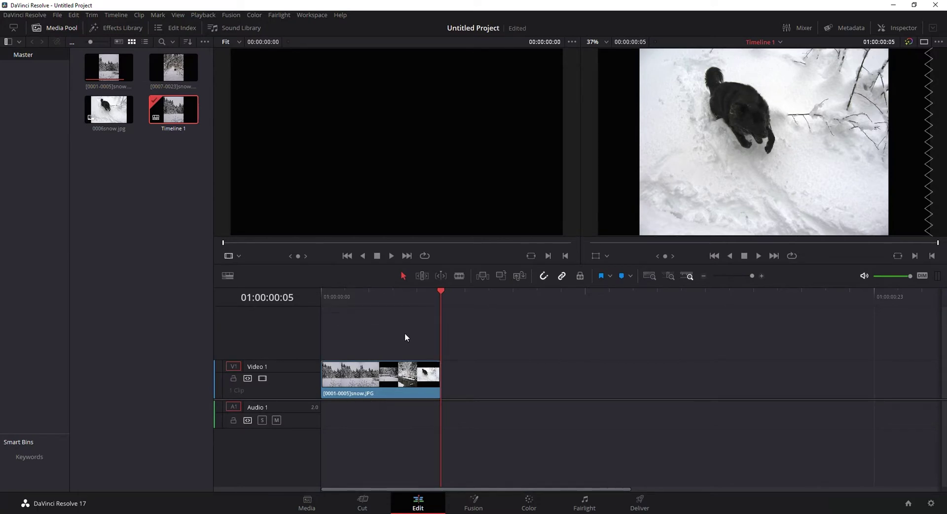
Add the [0007-0023]snow sequence after it, play back, and select both clips
{"action": "left_click_drag", "start_coordinate": [173, 66], "coordinate": [455, 395]}
{"action": "key", "text": "space"}
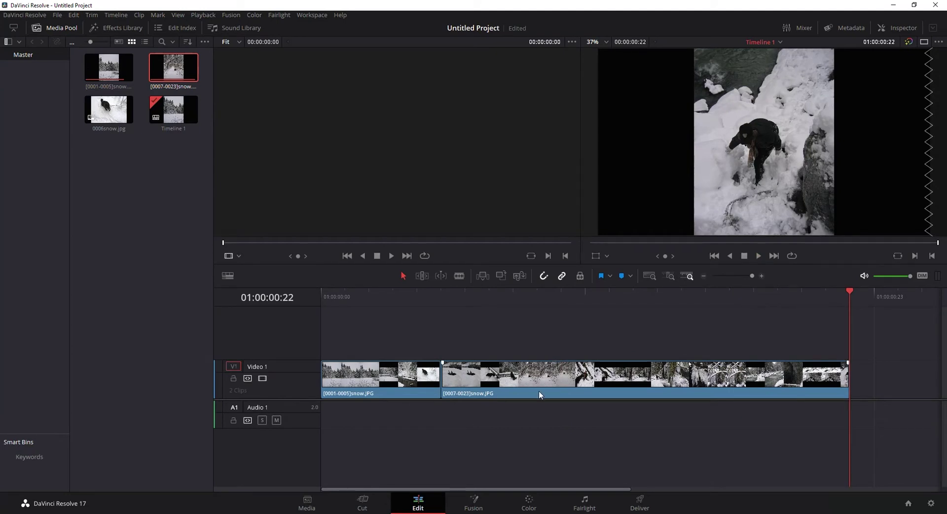
{"action": "key", "text": "ctrl+a"}
Delete both timeline clips, then remove every media pool item including Timeline 1
{"action": "key", "text": "Delete"}
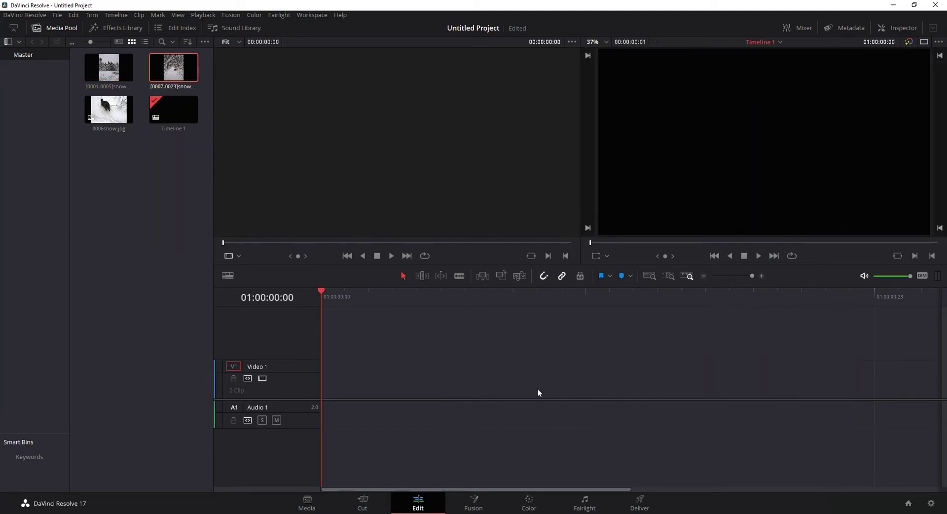
{"action": "left_click_drag", "start_coordinate": [184, 182], "coordinate": [98, 65]}
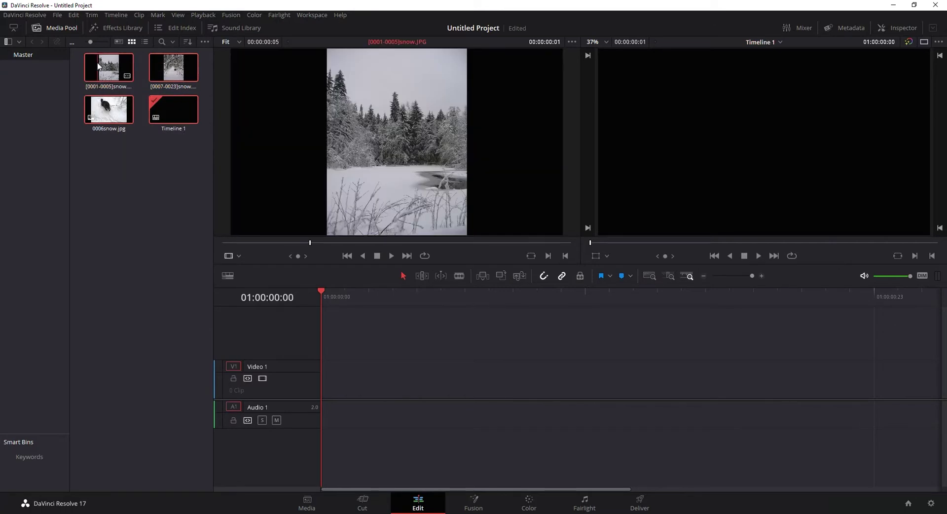
{"action": "left_click", "coordinate": [149, 155]}
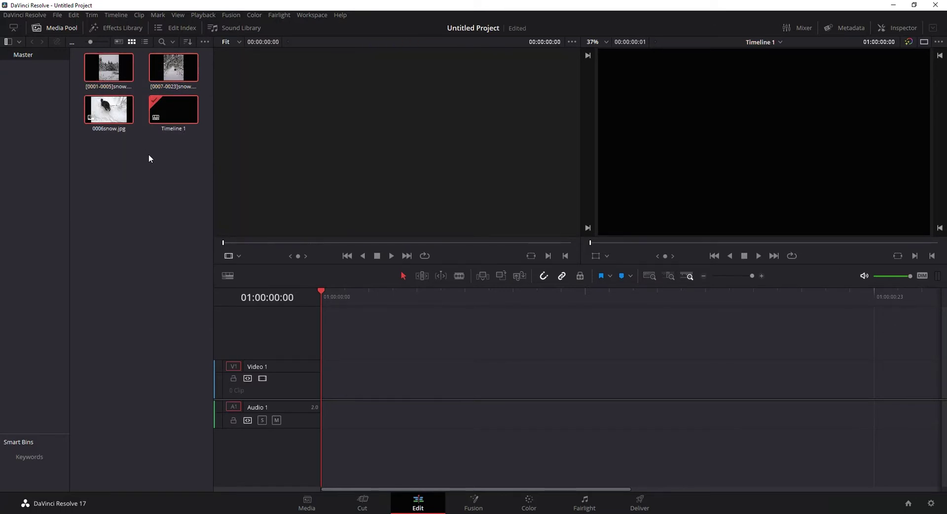
{"action": "key", "text": "ctrl+a"}
{"action": "key", "text": "Delete"}
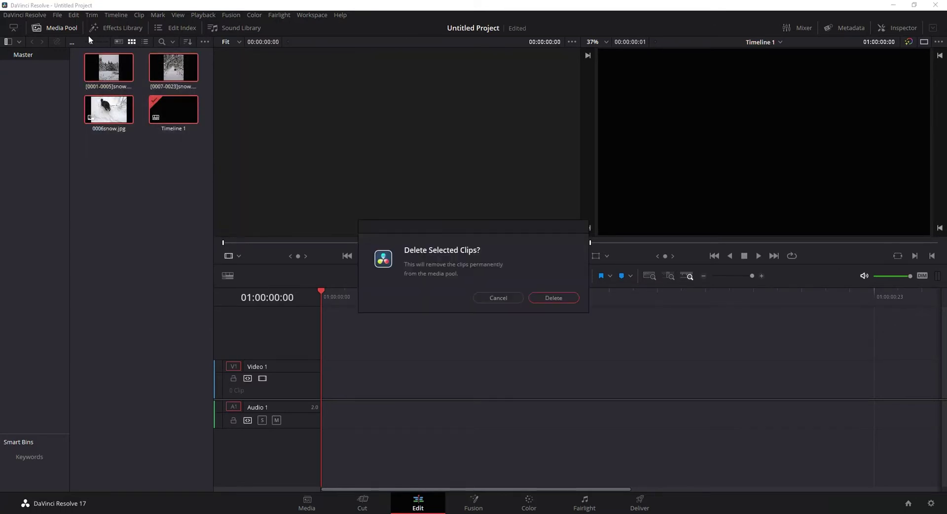
{"action": "left_click", "coordinate": [548, 297]}
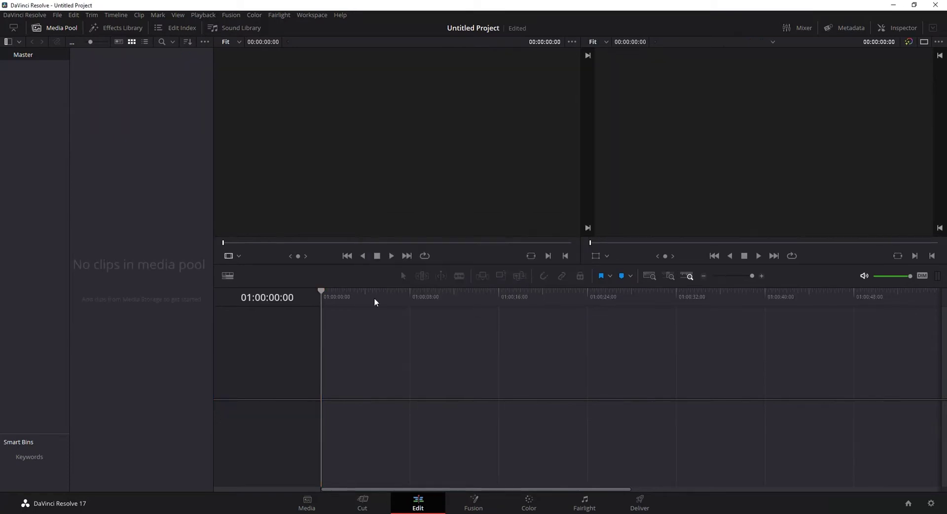
On the Media page, list the MtBaker_Snoqualmie_1 photos as individual frames
{"action": "left_click", "coordinate": [310, 505]}
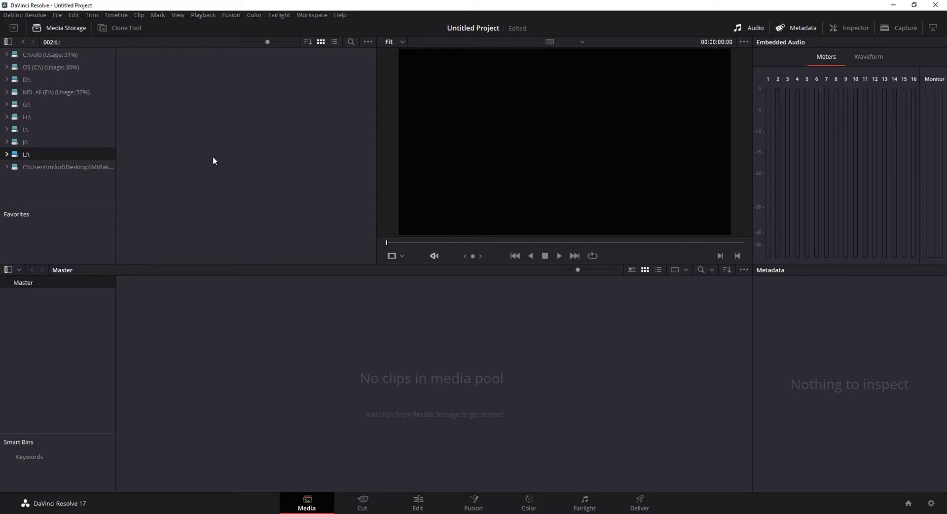
{"action": "left_click", "coordinate": [27, 167]}
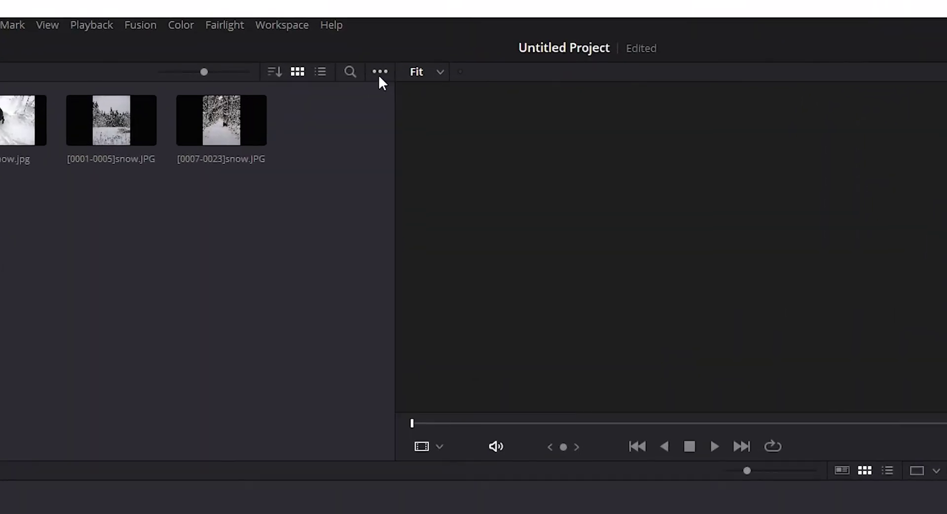
{"action": "left_click", "coordinate": [380, 73]}
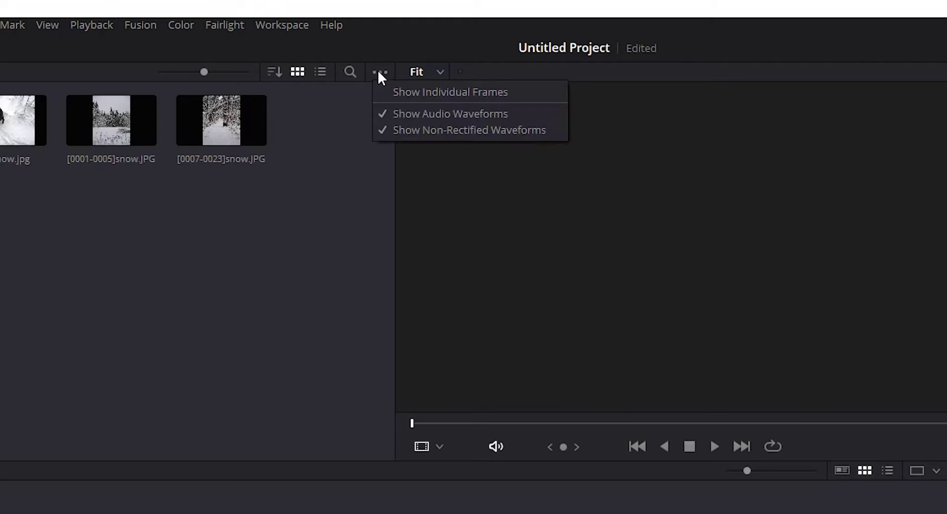
{"action": "left_click", "coordinate": [517, 93]}
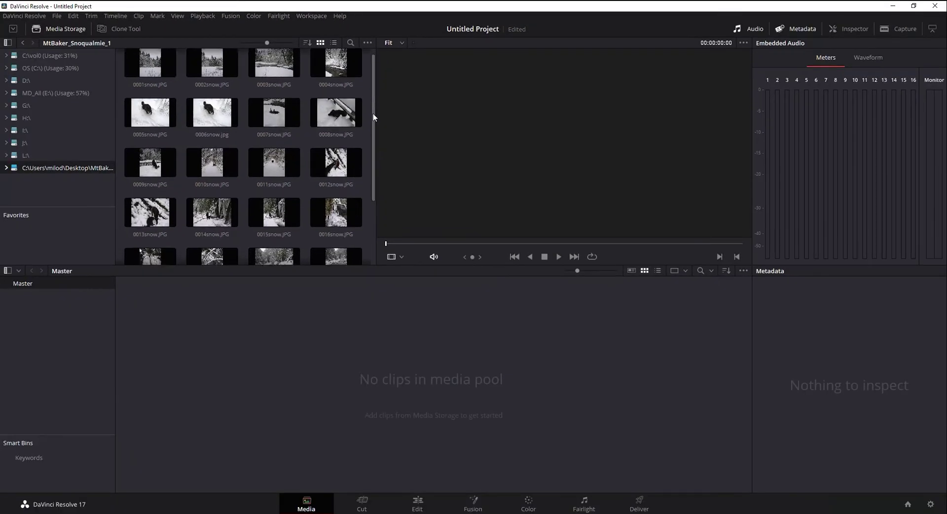
Add every snow photo from the folder to the media pool as separate stills, then go to the Edit page
{"action": "left_click_drag", "start_coordinate": [392, 201], "coordinate": [391, 314]}
{"action": "left_click_drag", "start_coordinate": [374, 180], "coordinate": [377, 81]}
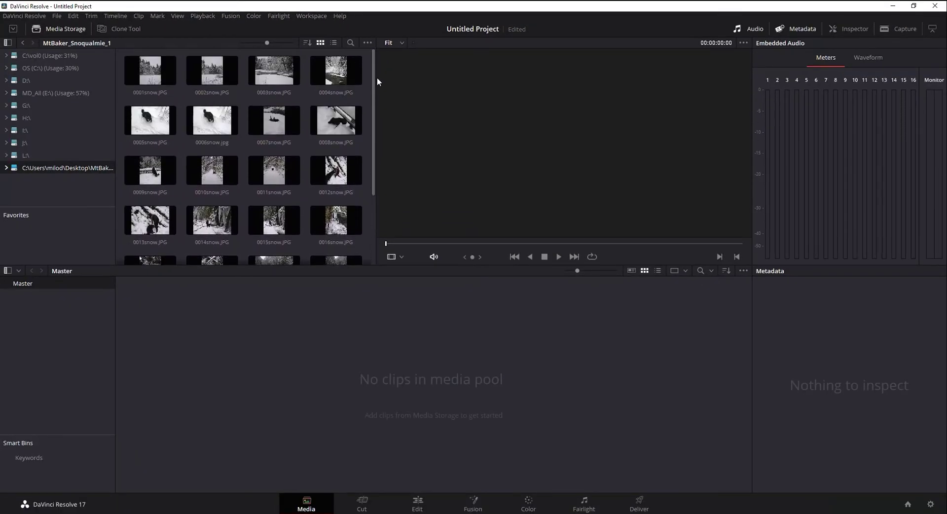
{"action": "left_click", "coordinate": [153, 88]}
{"action": "key", "text": "ctrl+a"}
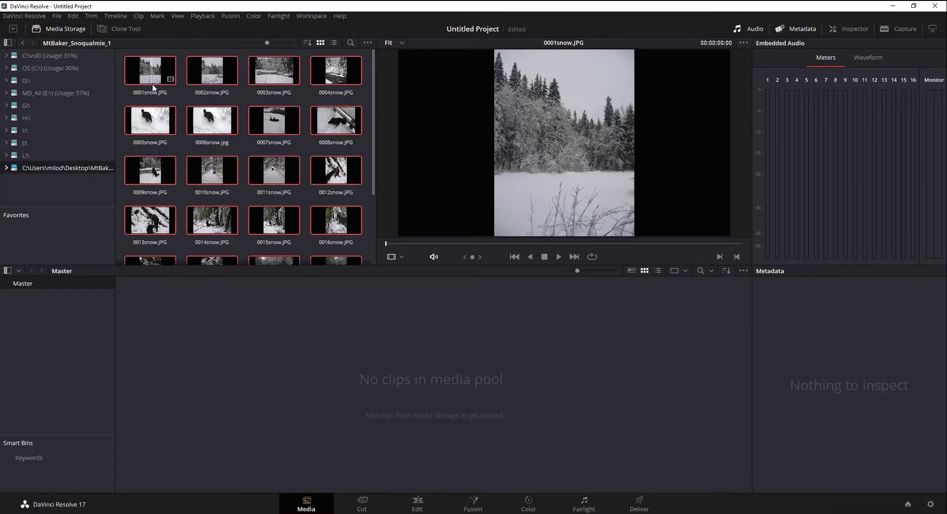
{"action": "left_click_drag", "start_coordinate": [151, 74], "coordinate": [417, 374]}
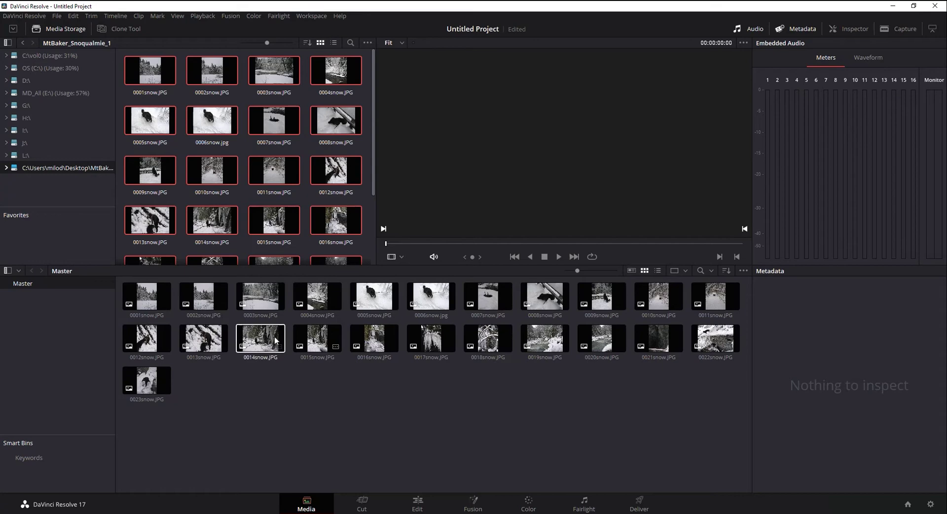
{"action": "left_click", "coordinate": [424, 505]}
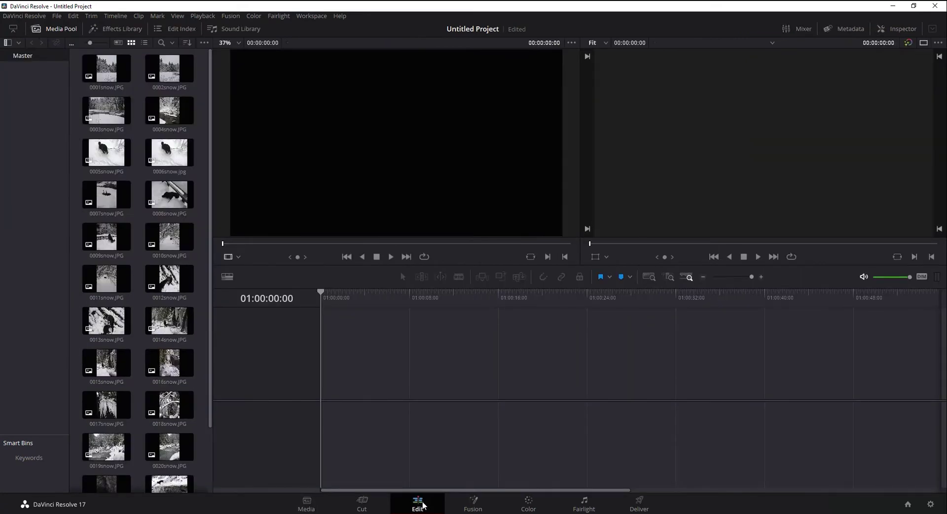
Drop all media pool photos onto a new Timeline 1, play it, and select every Video 1 clip
{"action": "left_click", "coordinate": [160, 164]}
{"action": "key", "text": "ctrl+a"}
{"action": "left_click_drag", "start_coordinate": [162, 159], "coordinate": [358, 377]}
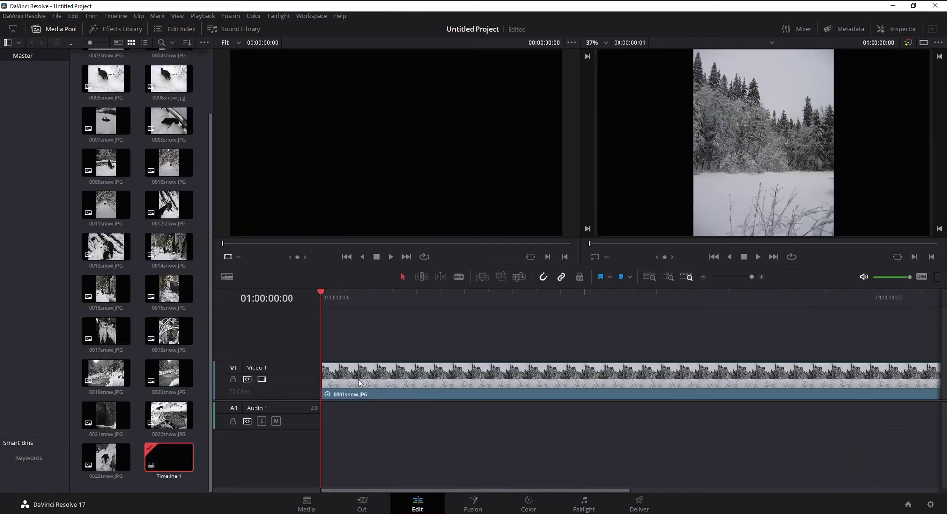
{"action": "key", "text": "space"}
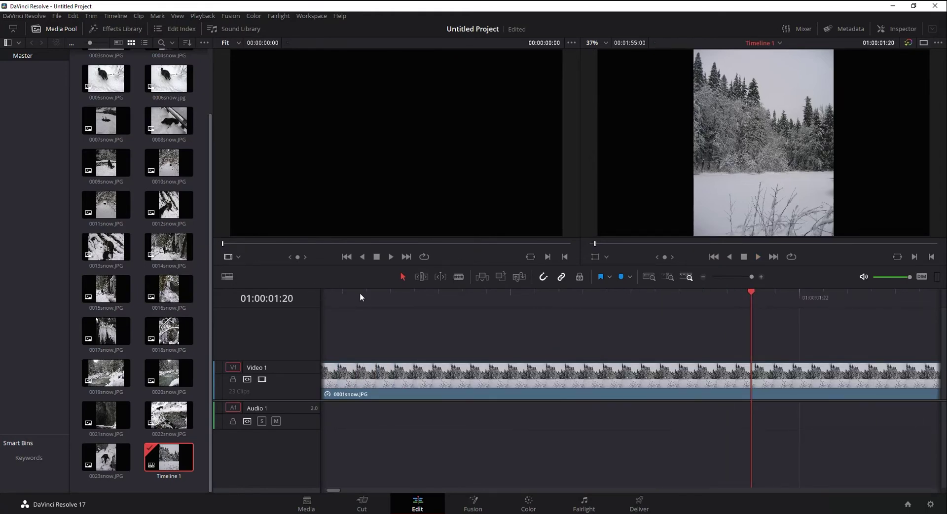
{"action": "key", "text": "ctrl+a"}
Clear the track and place 0006snow.jpg on Video 1, confirming it runs 5 seconds
{"action": "key", "text": "Delete"}
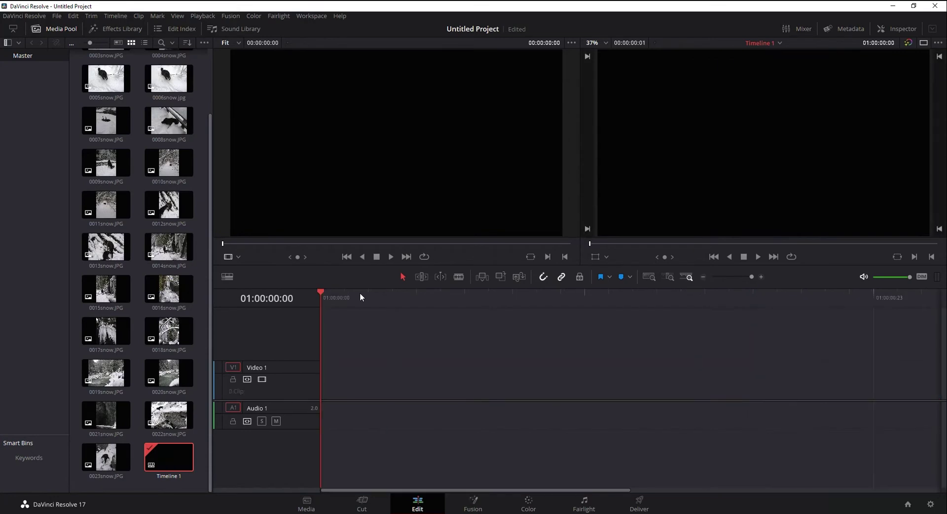
{"action": "left_click_drag", "start_coordinate": [175, 92], "coordinate": [327, 377]}
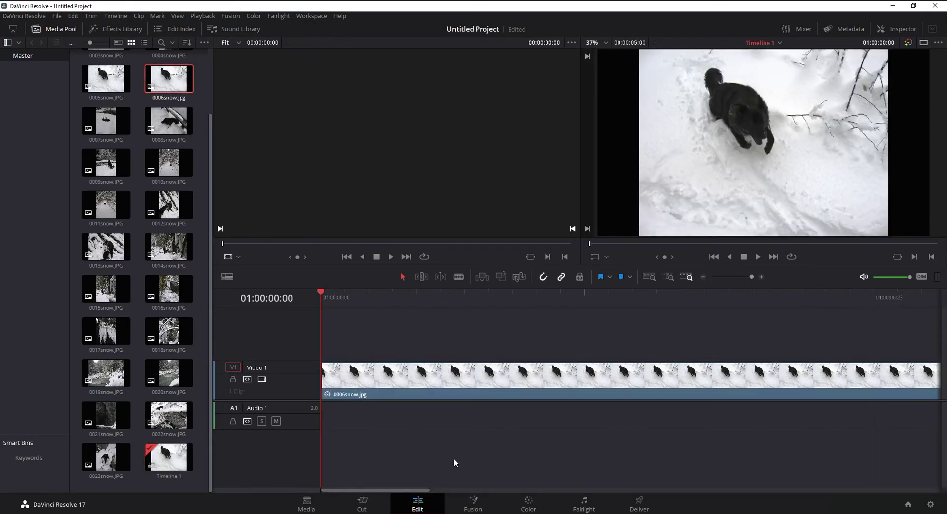
{"action": "scroll", "coordinate": [454, 459], "scroll_direction": "right", "scroll_amount": 5}
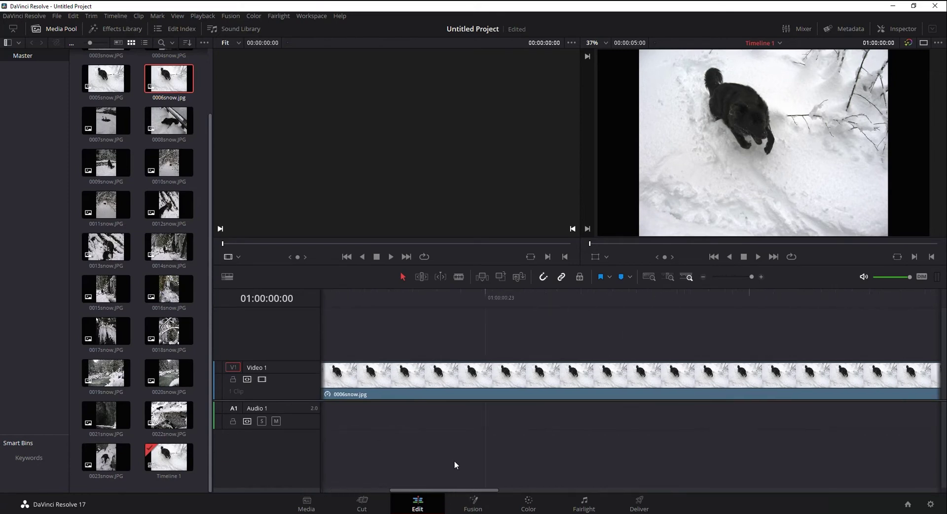
{"action": "scroll", "coordinate": [454, 461], "scroll_direction": "left", "scroll_amount": 5}
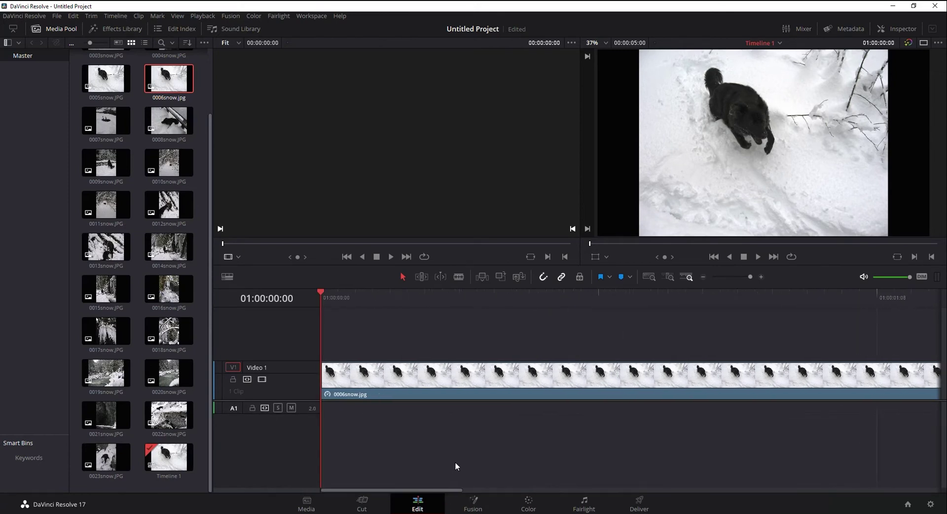
{"action": "scroll", "coordinate": [455, 462], "scroll_direction": "down", "scroll_amount": 3}
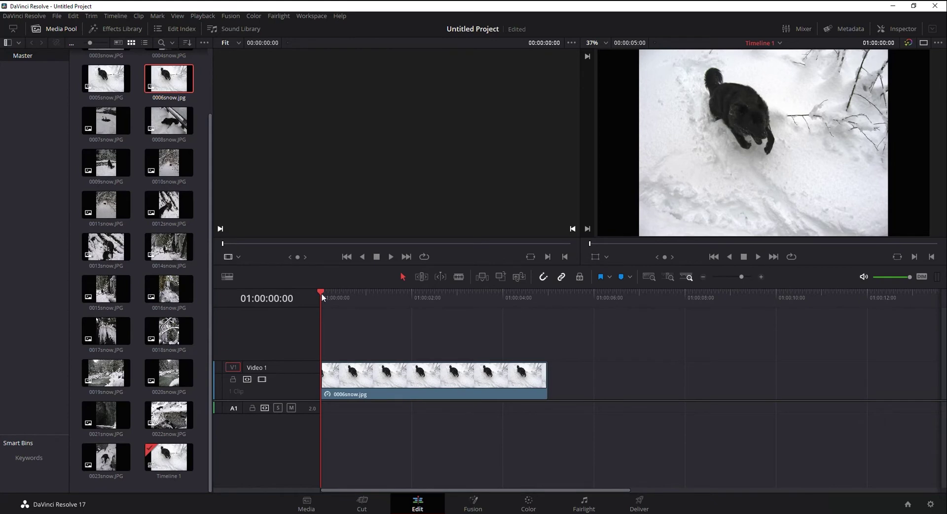
{"action": "left_click_drag", "start_coordinate": [321, 294], "coordinate": [548, 307]}
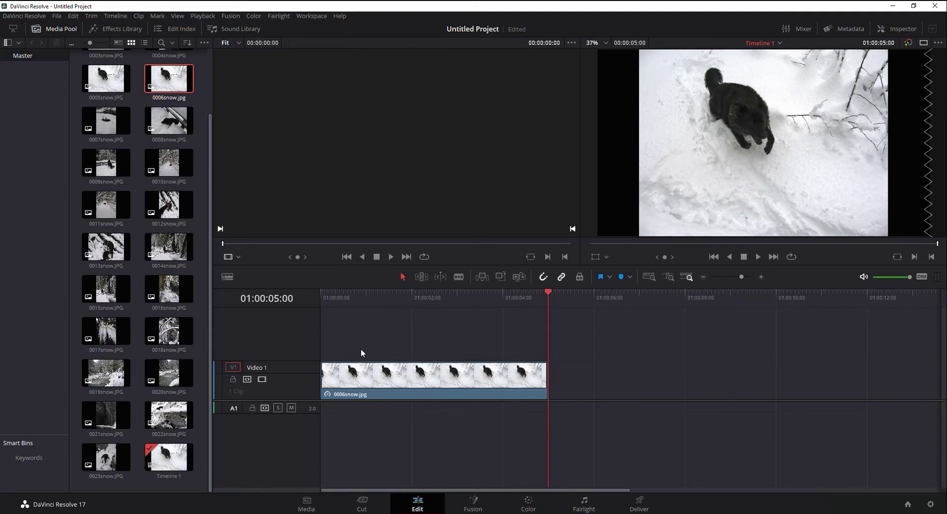
Set Standard still duration to 10 seconds in the User > Editing preferences
{"action": "left_click", "coordinate": [26, 16]}
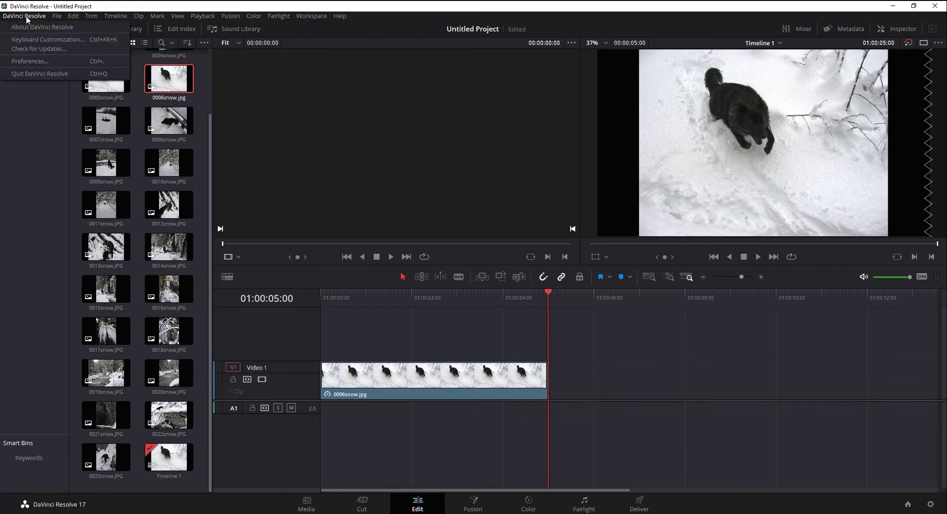
{"action": "left_click", "coordinate": [37, 61]}
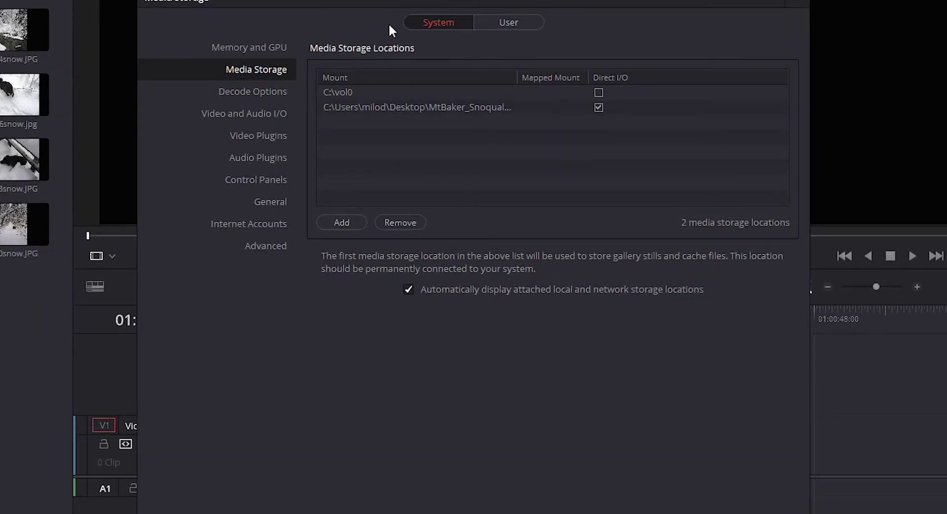
{"action": "left_click", "coordinate": [504, 22]}
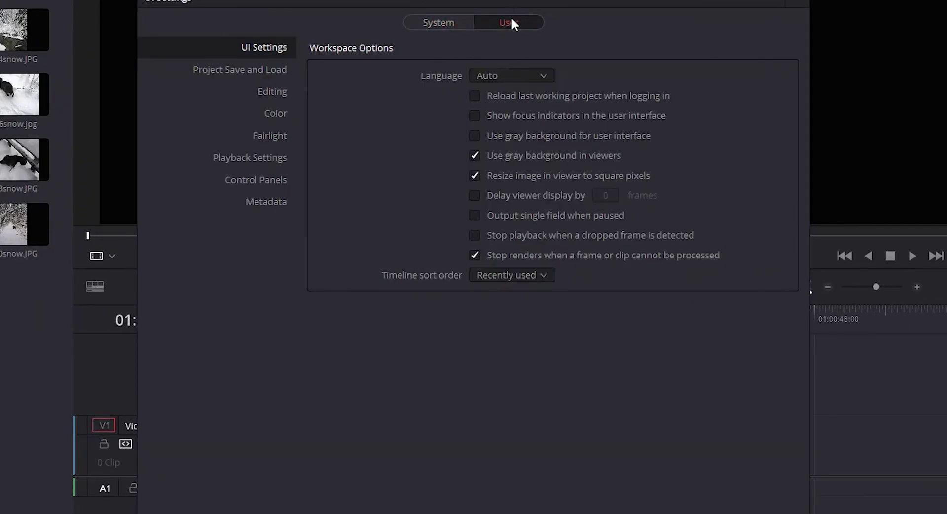
{"action": "left_click", "coordinate": [266, 96]}
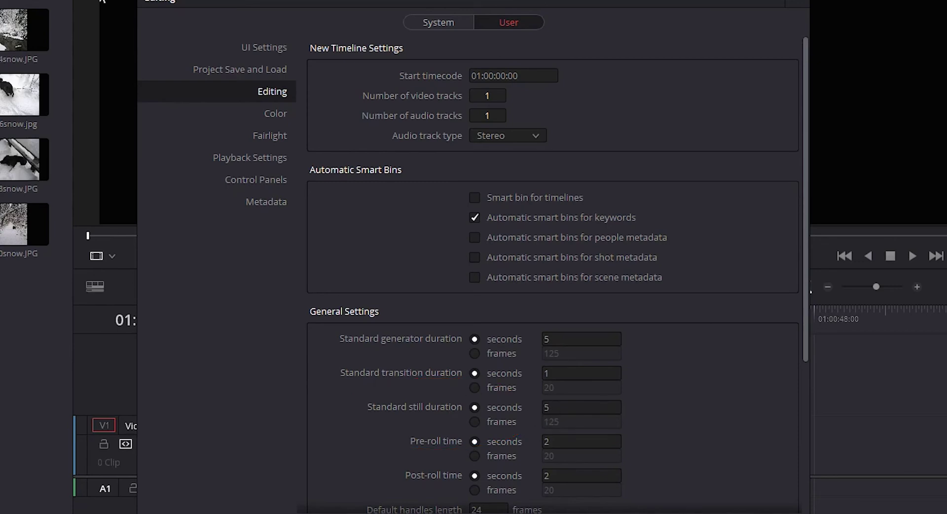
{"action": "left_click", "coordinate": [563, 403]}
{"action": "type", "text": "10"}
{"action": "left_click", "coordinate": [475, 421]}
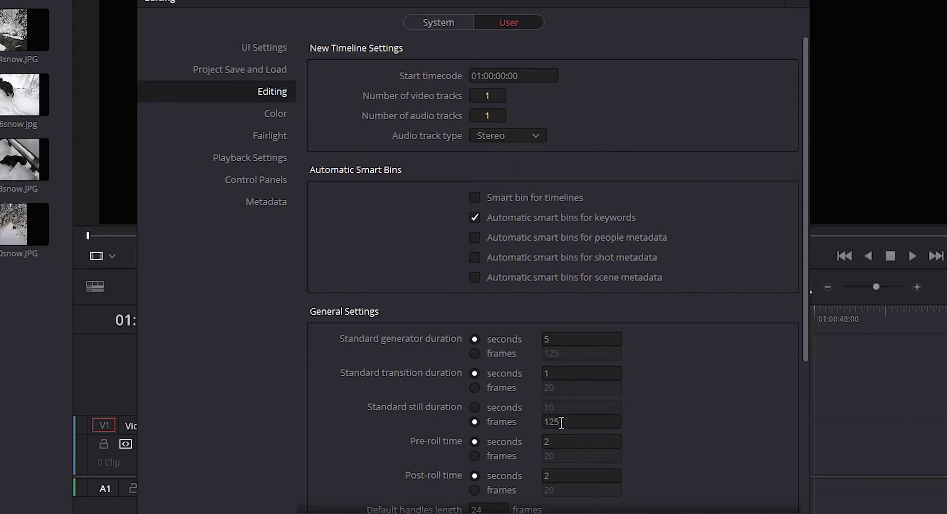
{"action": "left_click", "coordinate": [476, 406]}
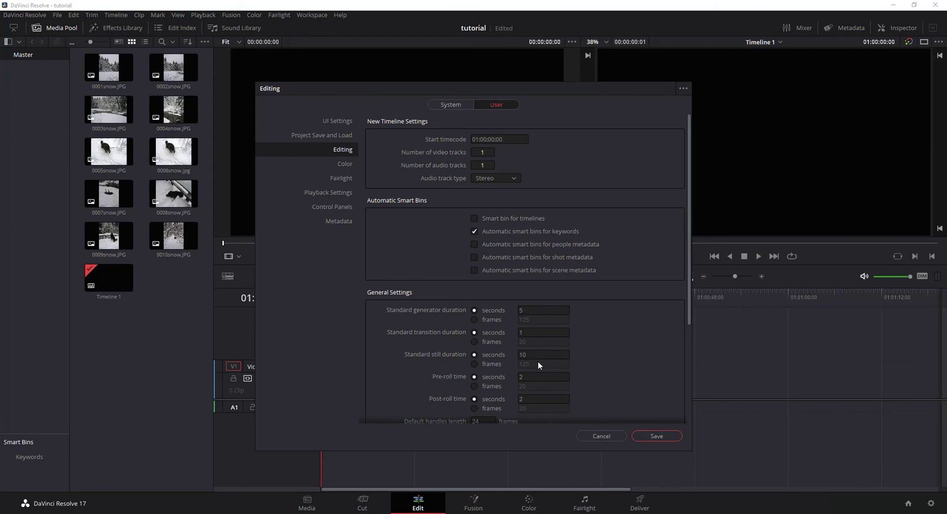
Save the preferences and lay all ten snow photos on Video 1 as 10-second clips
{"action": "left_click", "coordinate": [652, 436]}
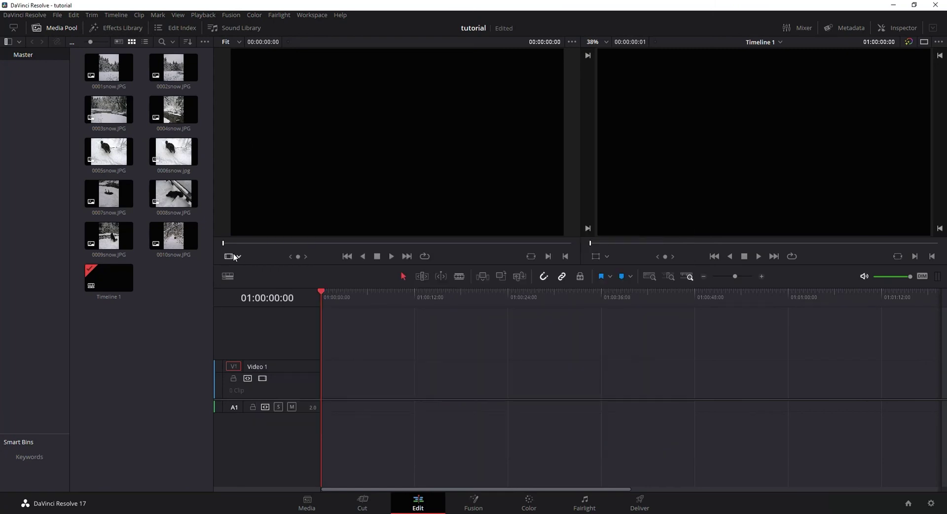
{"action": "left_click", "coordinate": [189, 238]}
{"action": "key", "text": "ctrl+a"}
{"action": "left_click", "coordinate": [111, 69]}
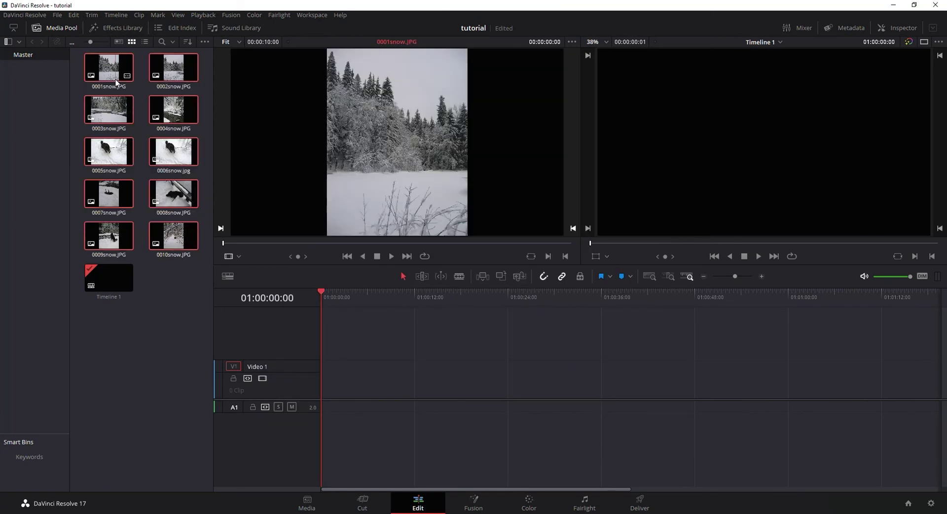
{"action": "left_click_drag", "start_coordinate": [113, 72], "coordinate": [321, 389]}
{"action": "left_click_drag", "start_coordinate": [323, 293], "coordinate": [475, 297]}
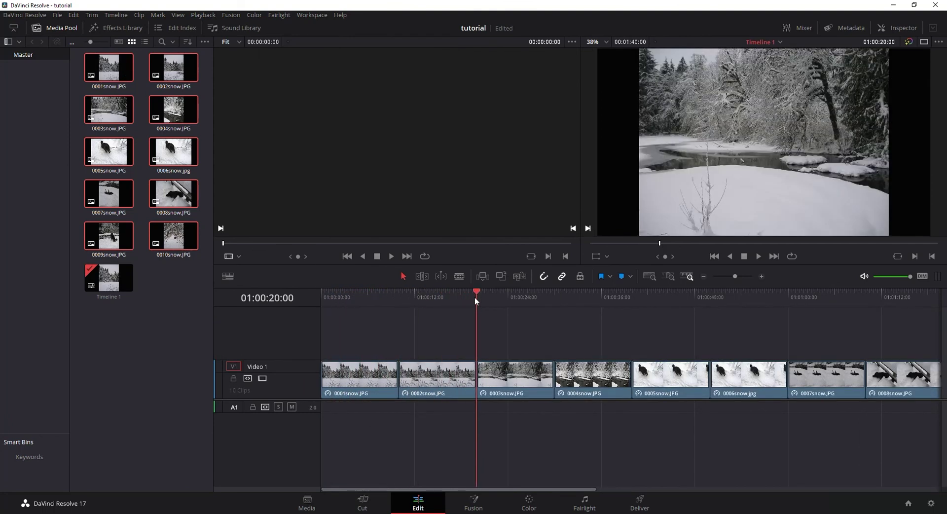